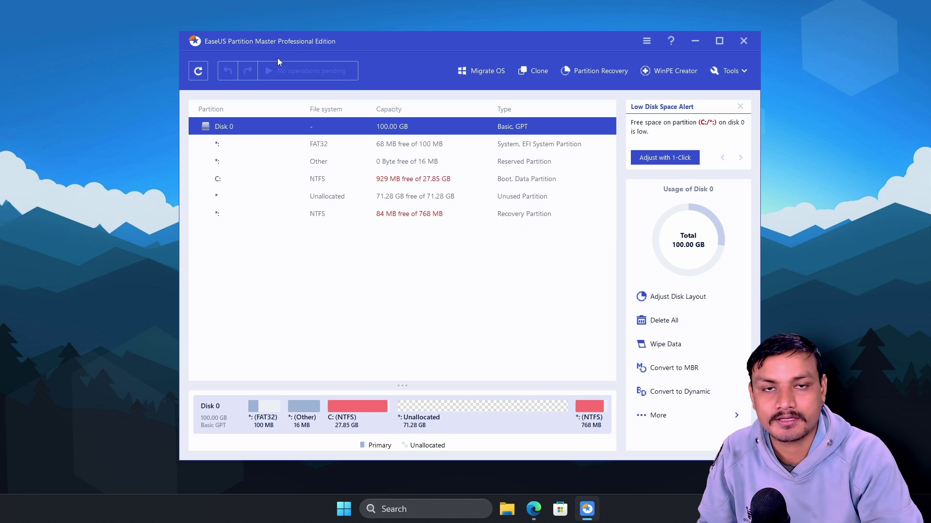
click(696, 40)
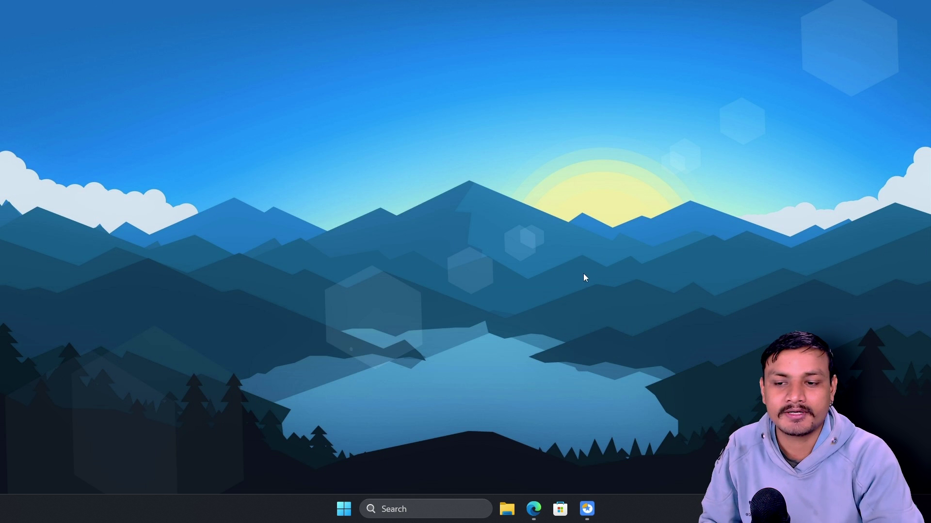
click(533, 509)
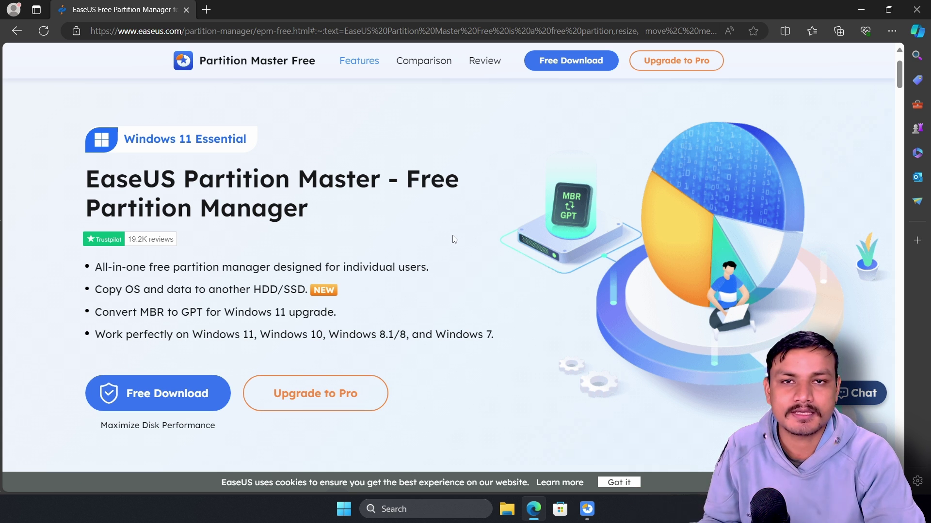
key(super+d)
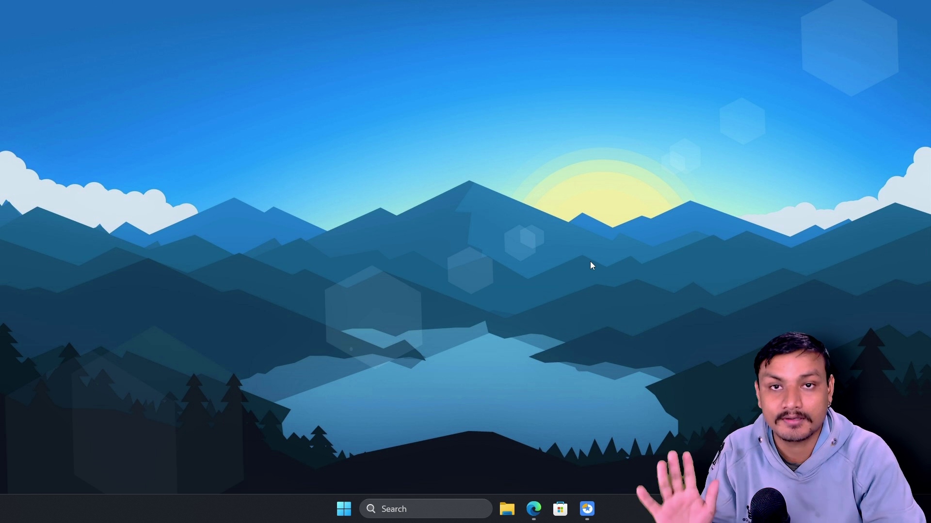
Restore EaseUS Partition Master from the taskbar and shift its window slightly upward.
click(587, 509)
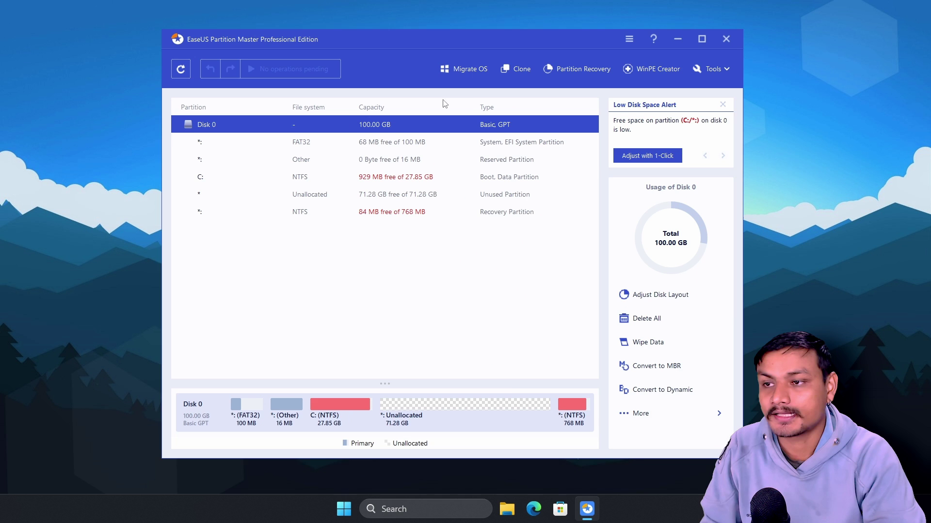
drag(517, 45, 510, 36)
mouse_move(424, 221)
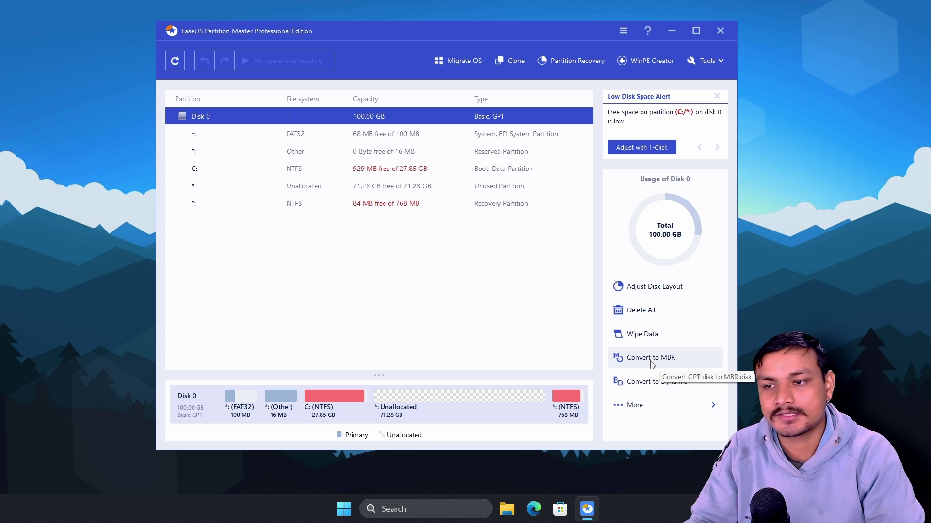
Extend C: across all the unallocated space so Partition size reads 98.14 GB.
click(361, 169)
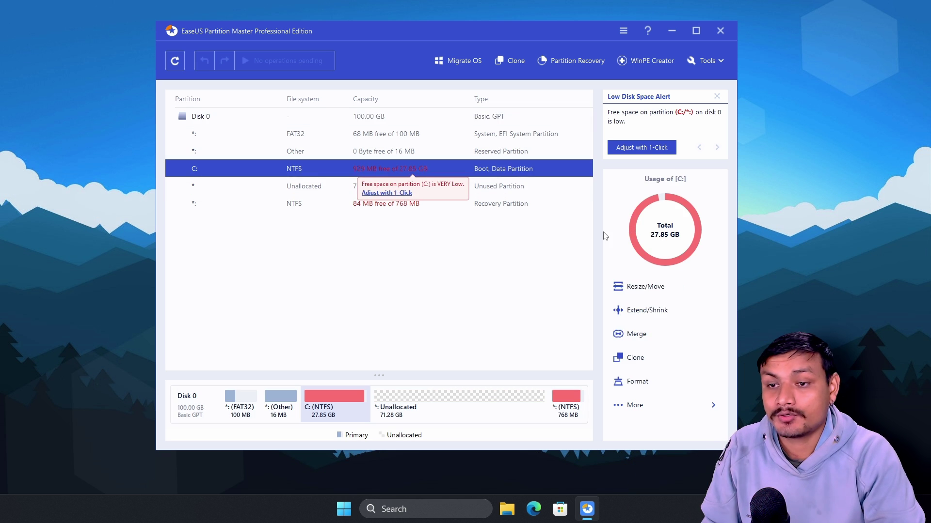
click(647, 311)
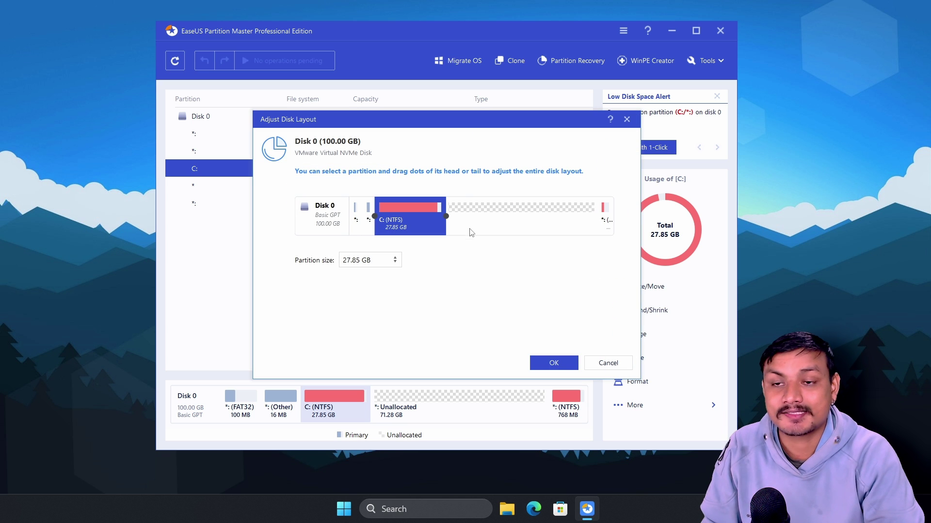
drag(446, 216, 595, 216)
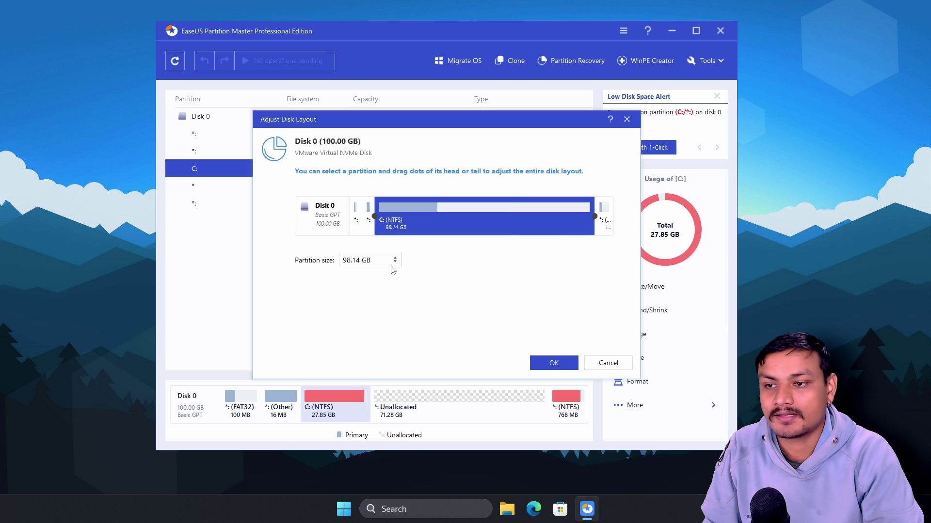
triple_click(368, 260)
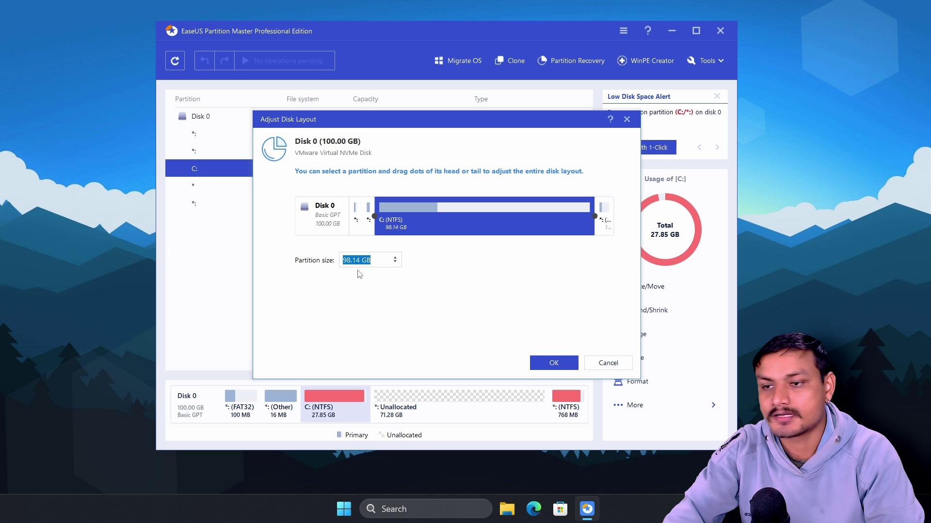
click(592, 279)
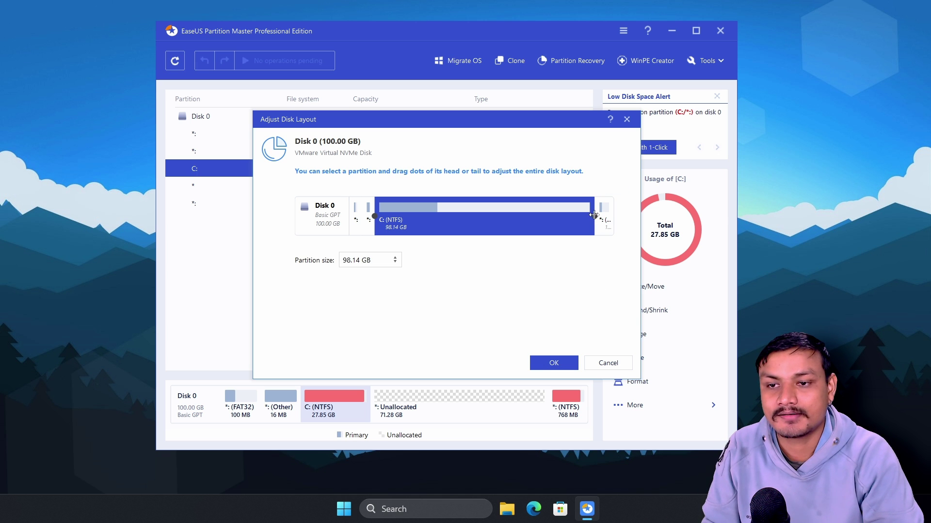
Confirm the new layout and apply the pending C: resize to 98.14 GB.
click(548, 361)
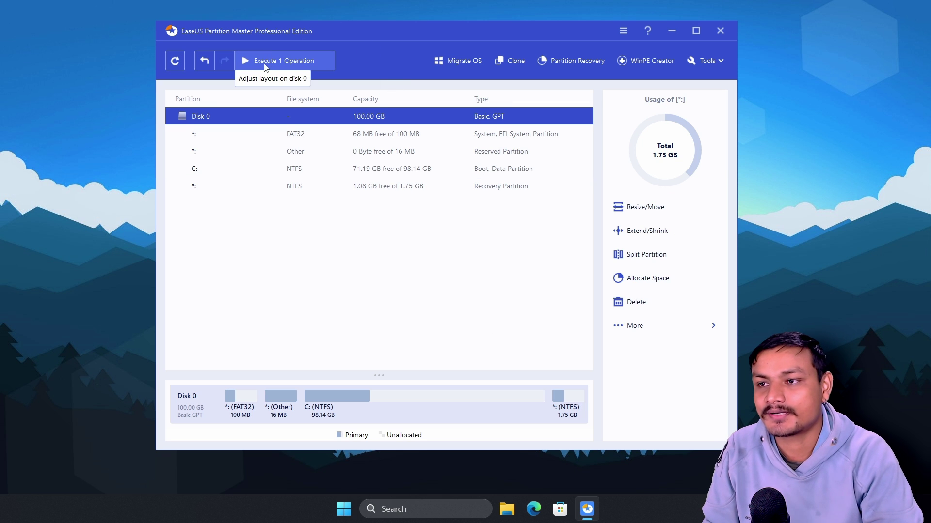
click(247, 59)
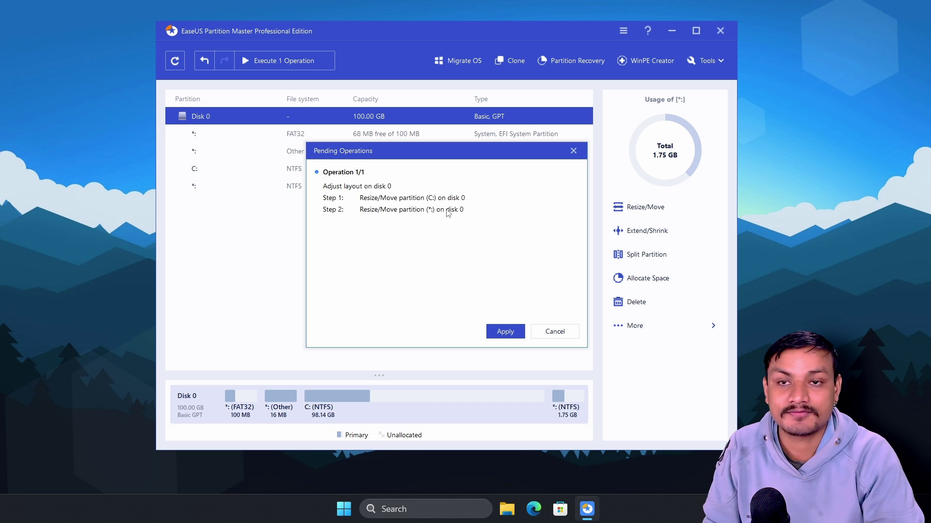
click(506, 334)
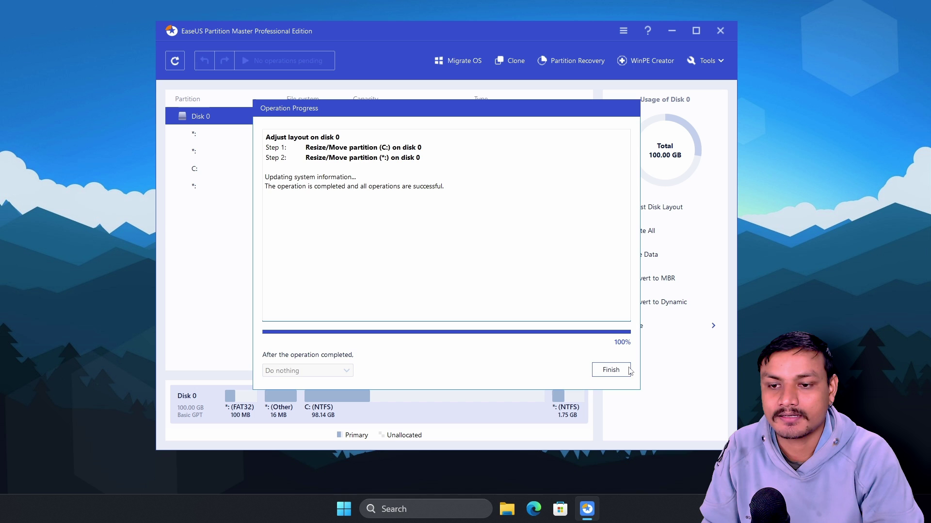
click(612, 371)
key(super+e)
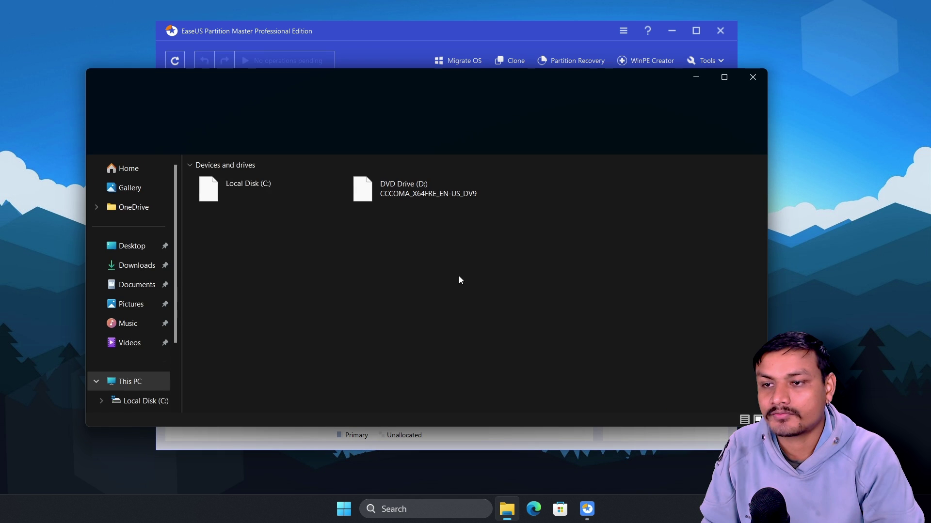
scroll(159, 364, down, 2)
click(153, 303)
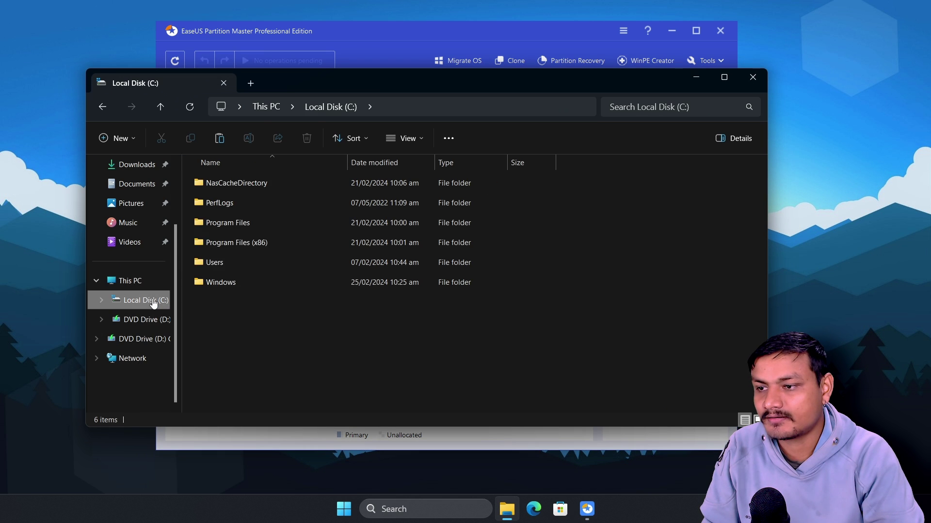
right_click(150, 303)
click(223, 266)
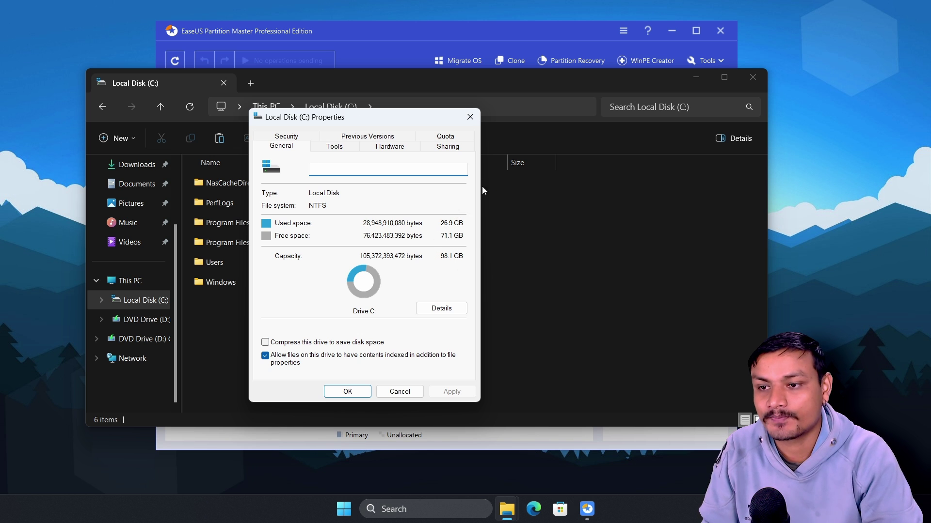
click(470, 117)
click(752, 77)
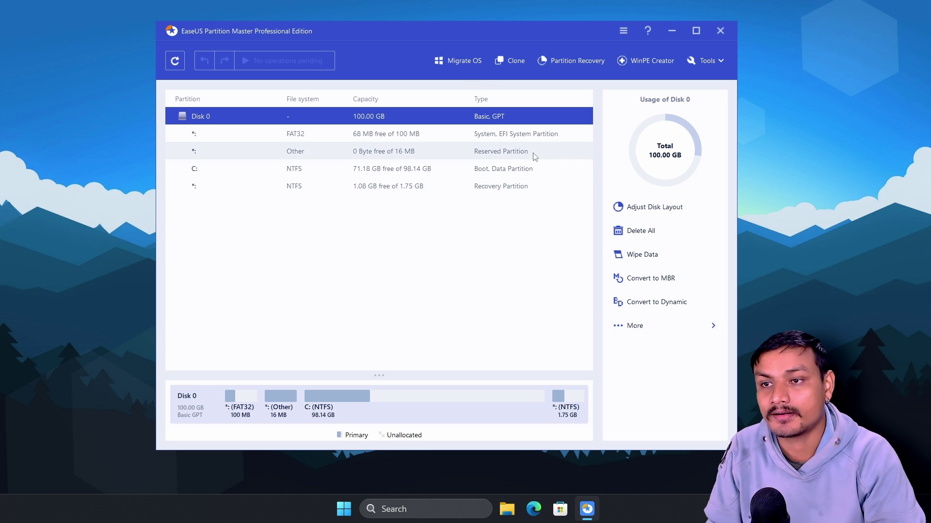
drag(466, 77, 463, 77)
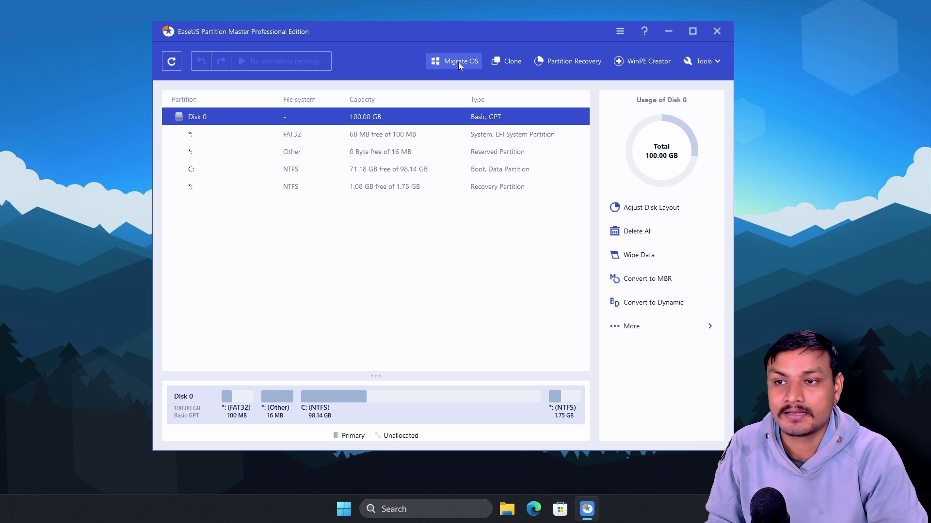
click(455, 63)
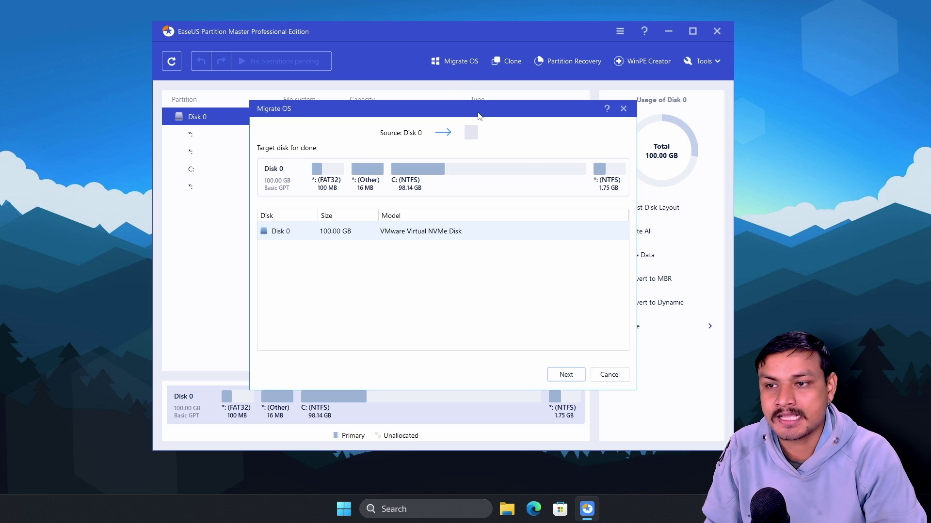
drag(455, 121, 450, 113)
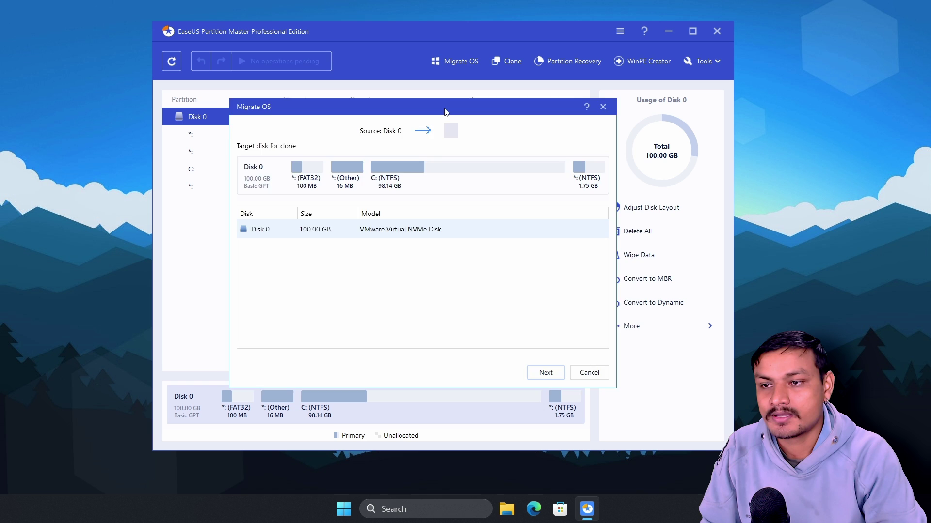
drag(446, 112, 454, 95)
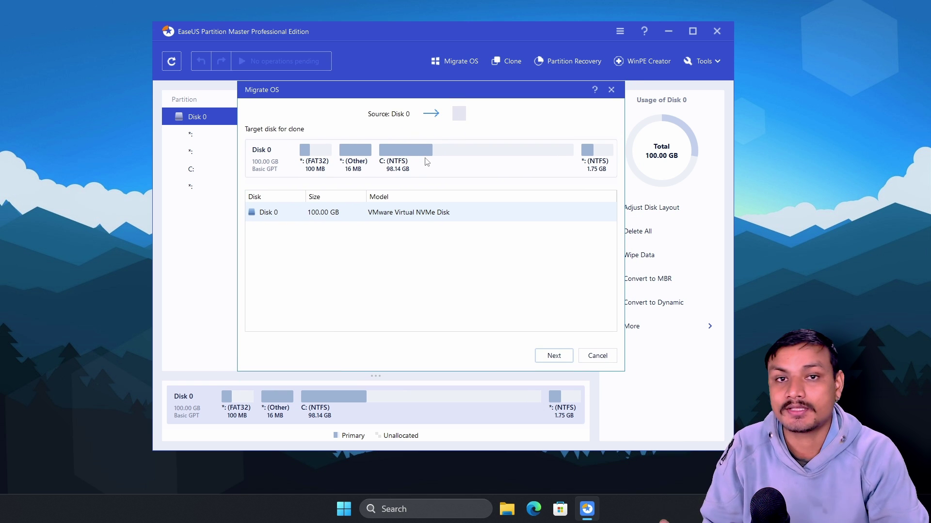
click(610, 90)
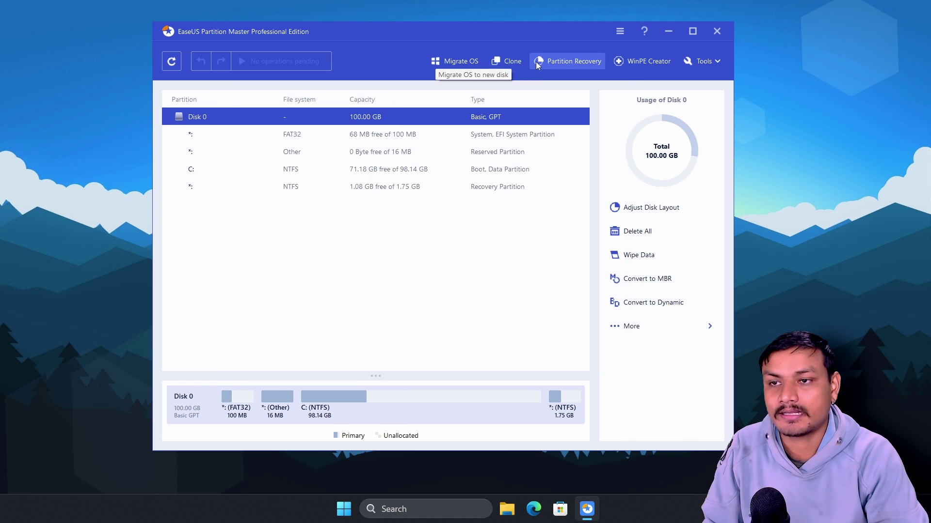
Start a Partition Mode clone, selecting the 16 MB reserved partition and then C: as source.
click(508, 64)
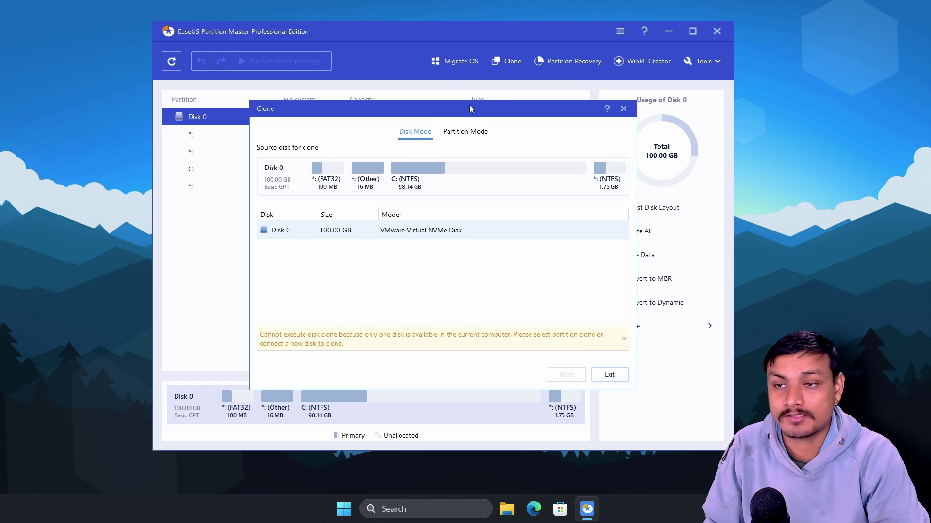
drag(469, 108, 465, 91)
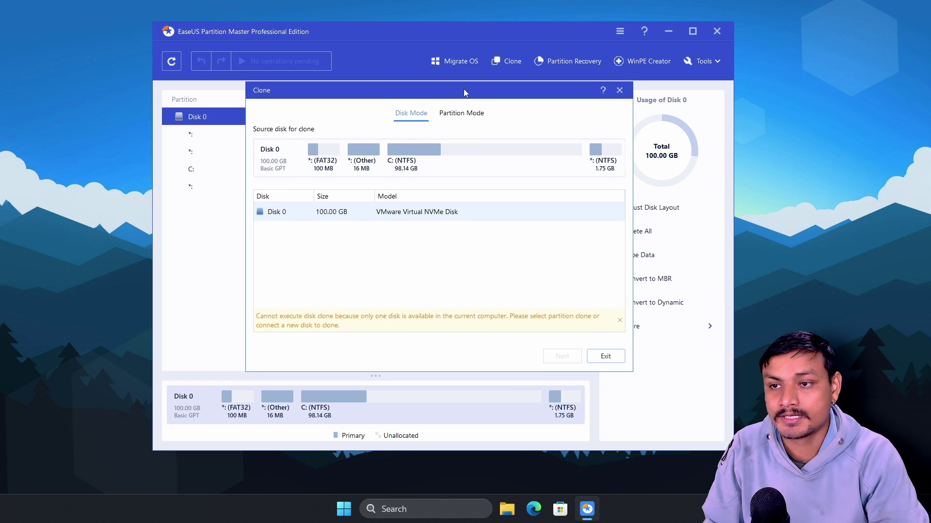
click(463, 115)
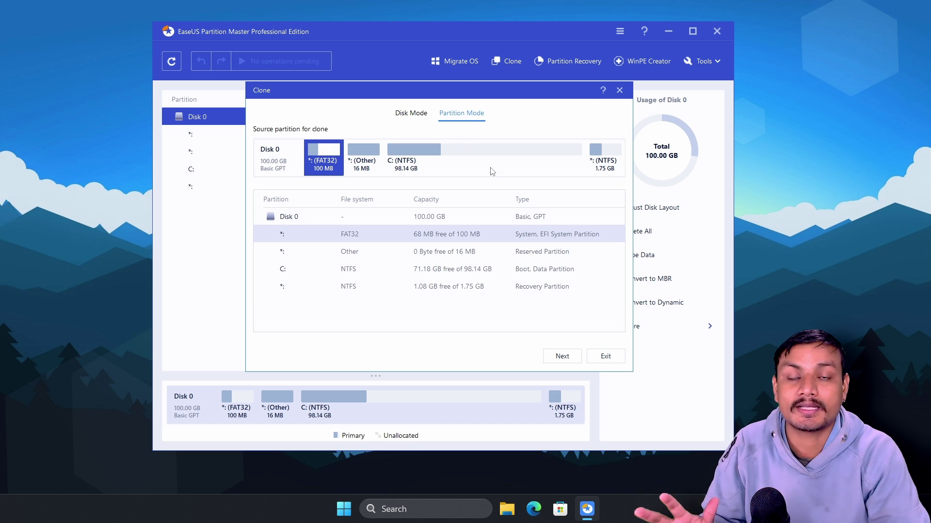
click(417, 252)
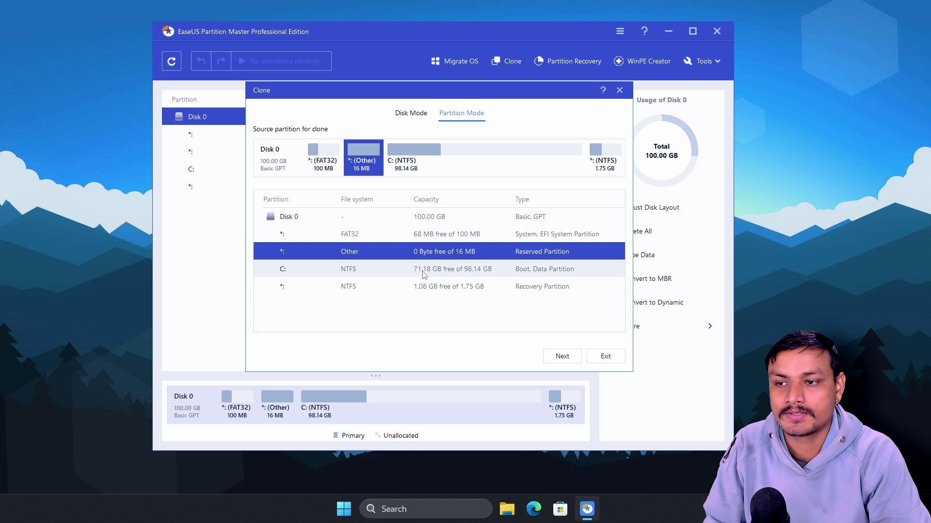
click(423, 271)
Exit the clone wizard and resume the previous Partition Recovery scan of Disk 0.
click(619, 90)
click(578, 62)
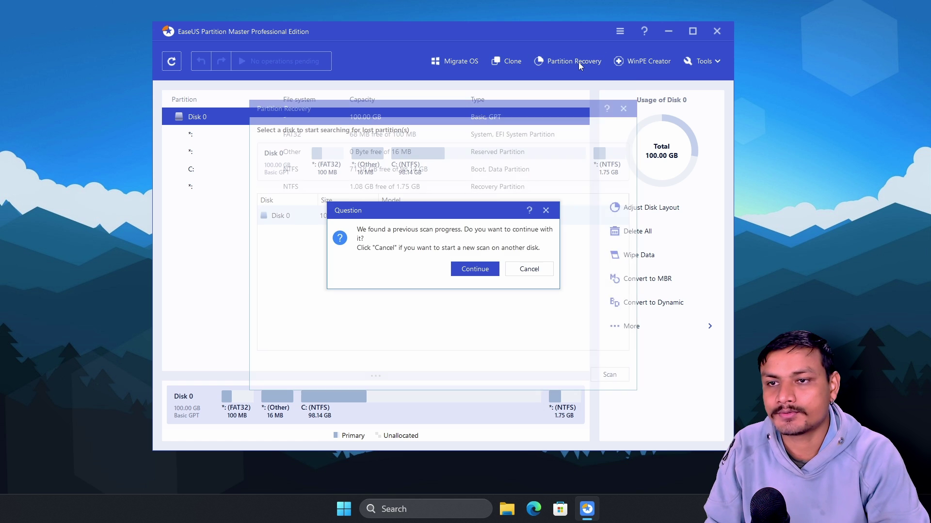
click(481, 273)
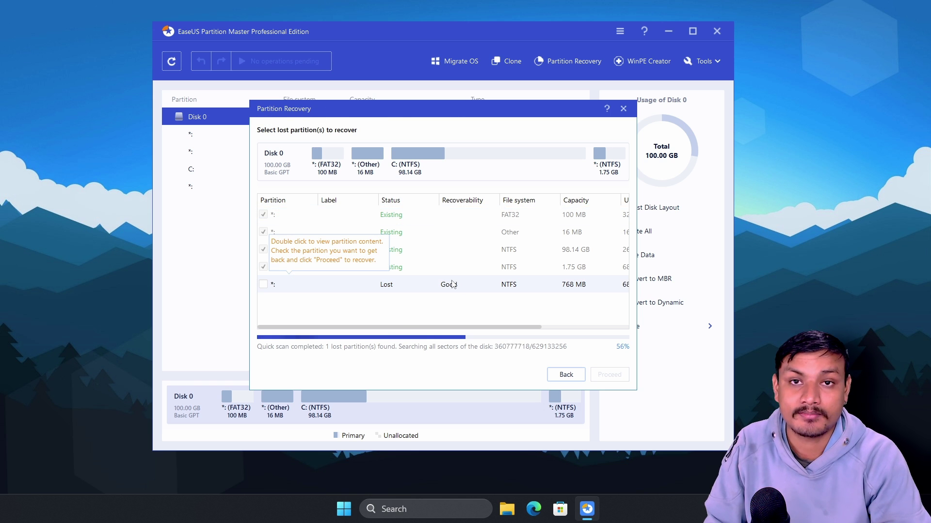
View the About box showing version 16.5 Professional Edition, then close it.
click(619, 31)
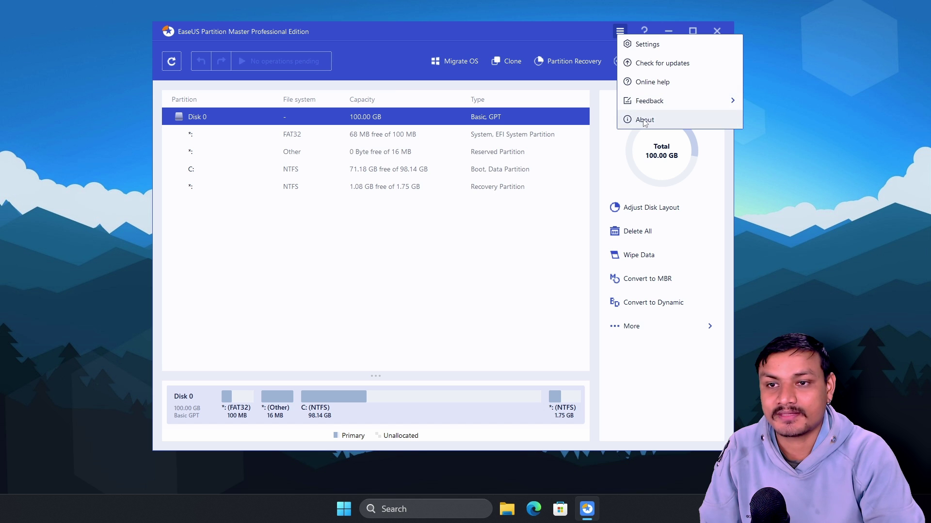
click(644, 120)
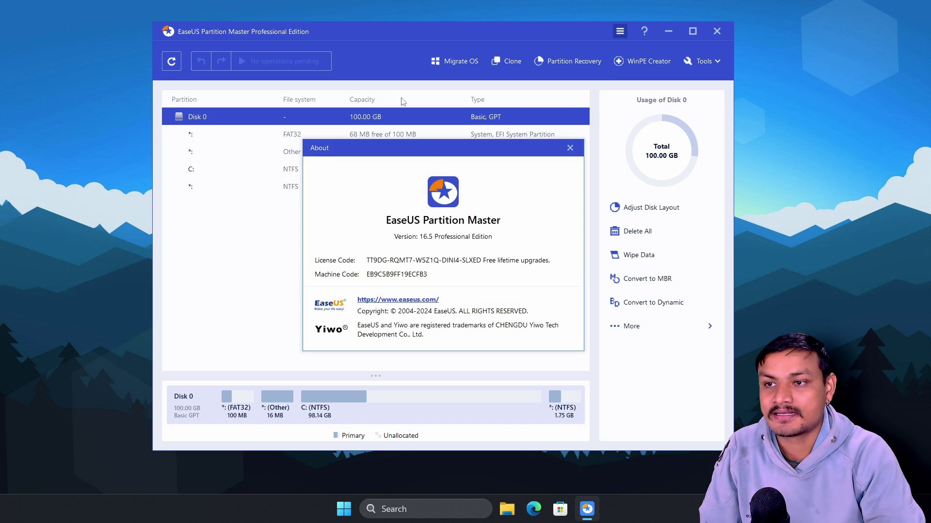
drag(428, 153, 377, 121)
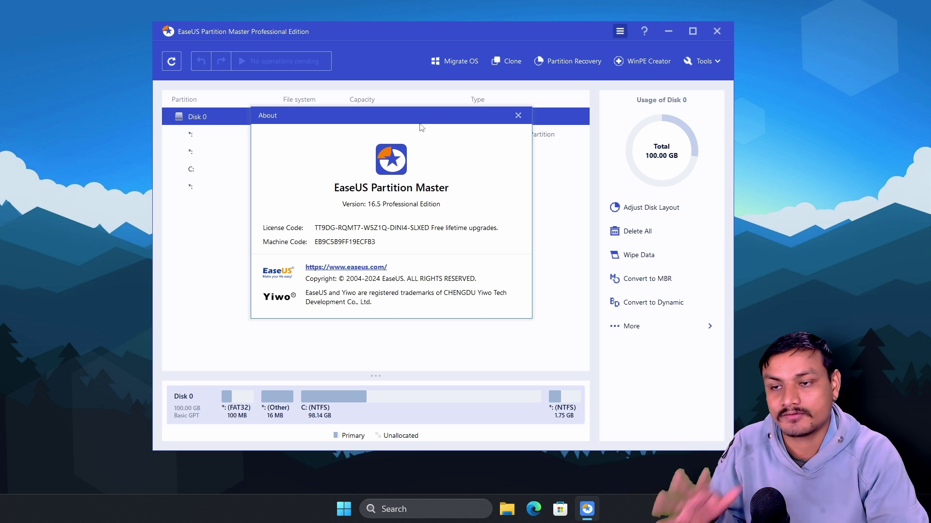
drag(429, 123, 481, 156)
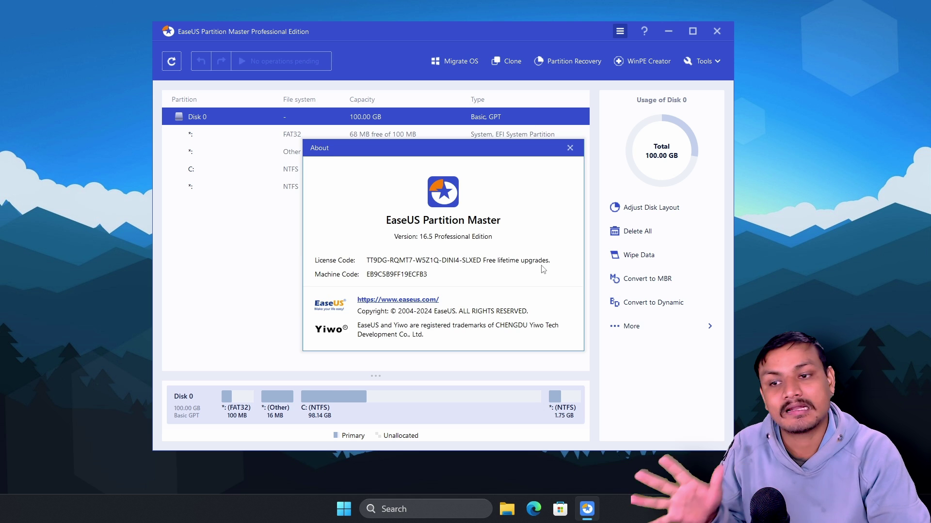
click(570, 148)
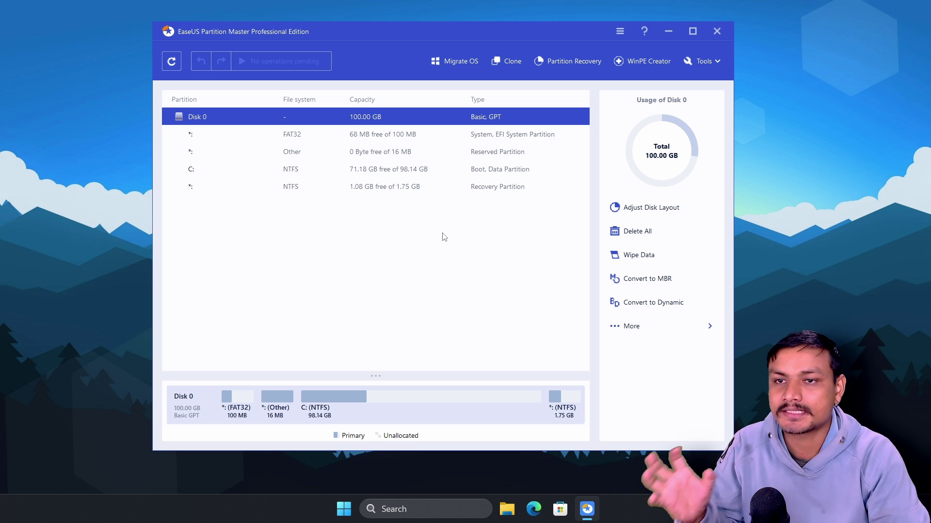
Exit EaseUS Partition Master, leaving the empty Windows desktop.
click(619, 31)
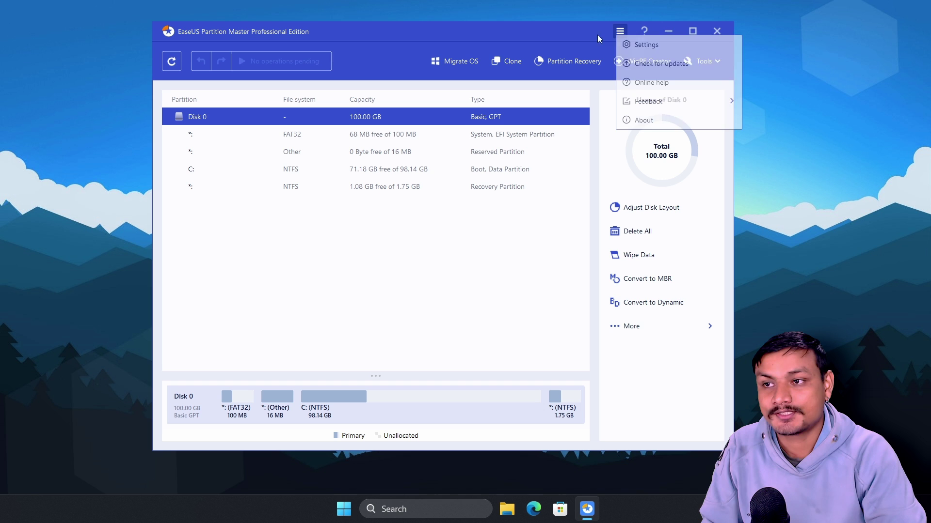
click(717, 31)
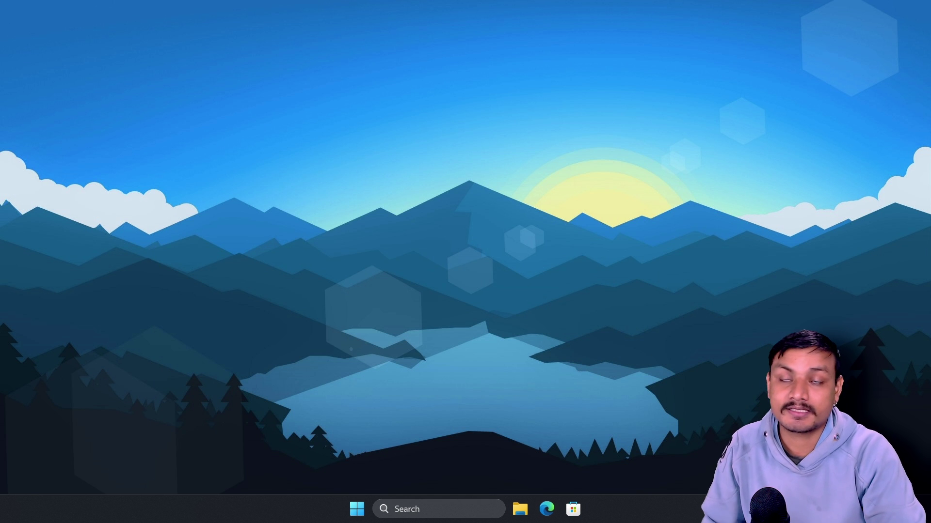